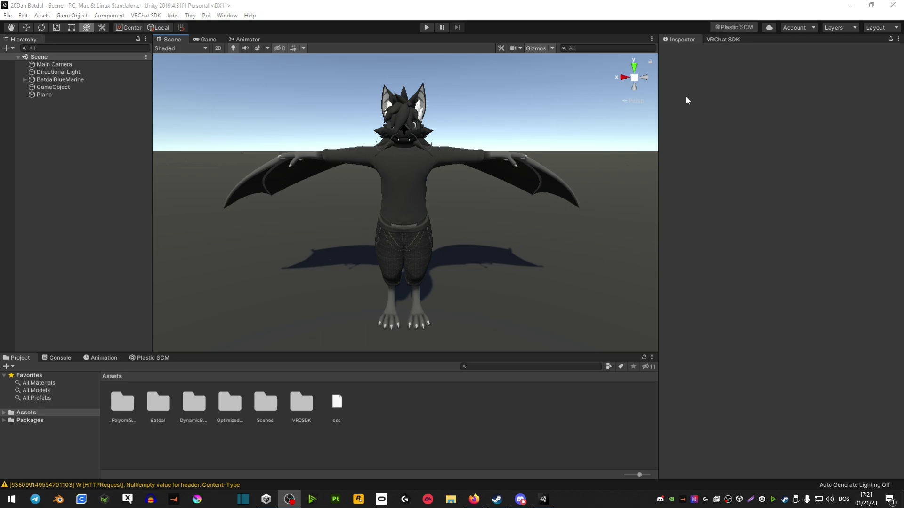
- Open the VRChat SDK Builder for the avatar and auto-fix the custom shader keywords warning
{"action": "left_click", "coordinate": [733, 40]}
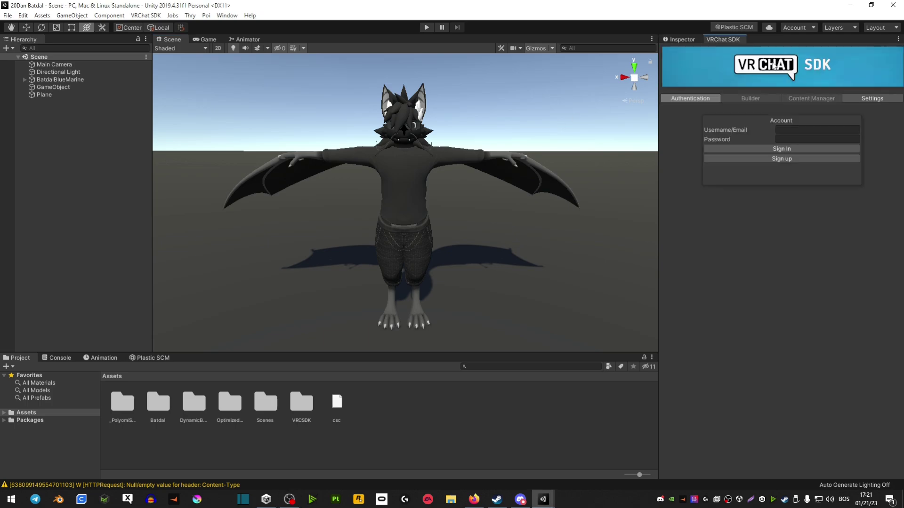
{"action": "left_click", "coordinate": [751, 98]}
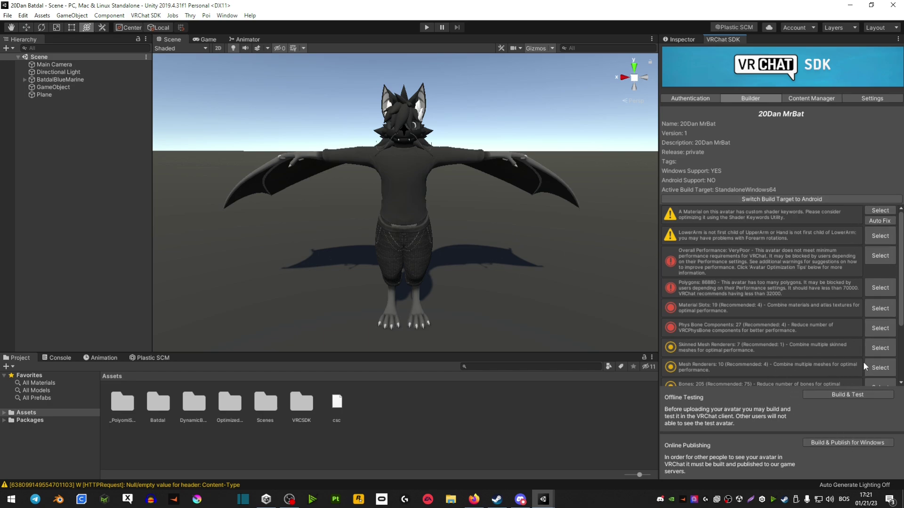
{"action": "left_click", "coordinate": [878, 221]}
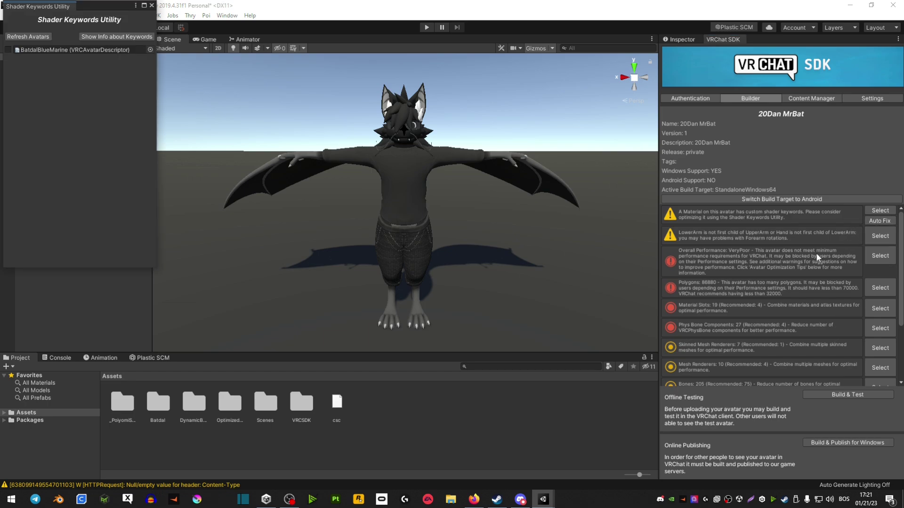
{"action": "left_click", "coordinate": [151, 5]}
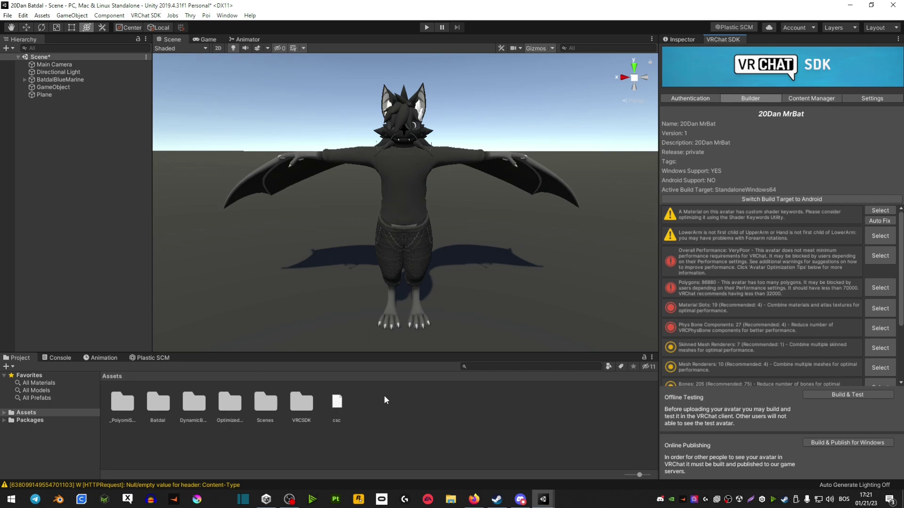
{"action": "left_click", "coordinate": [56, 358]}
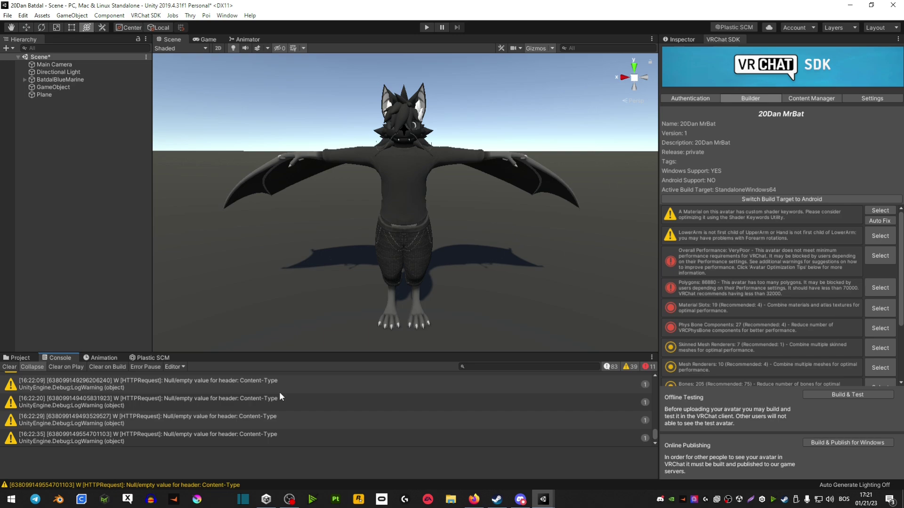
{"action": "left_click", "coordinate": [482, 366]}
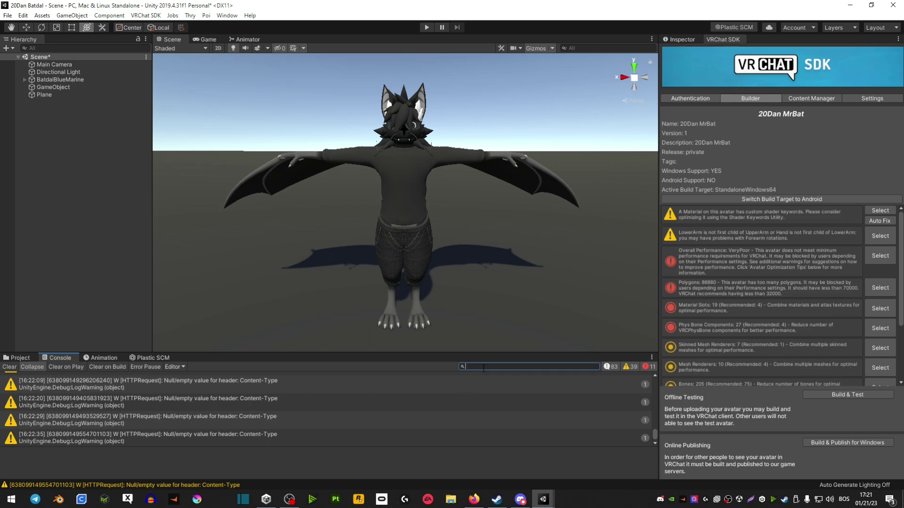
{"action": "type", "text": "dyn"}
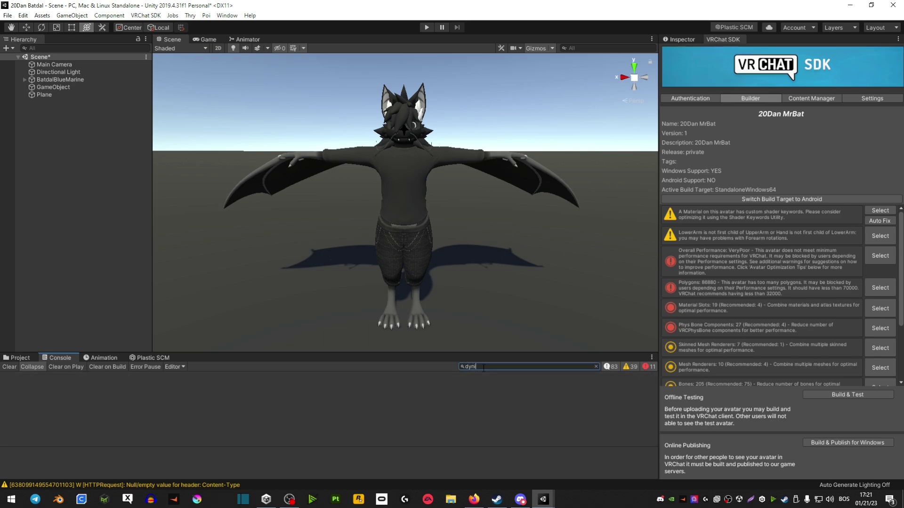
{"action": "key", "text": "BackSpace"}
{"action": "key", "text": "BackSpace"}
{"action": "key", "text": "BackSpace"}
{"action": "type", "text": "poly"}
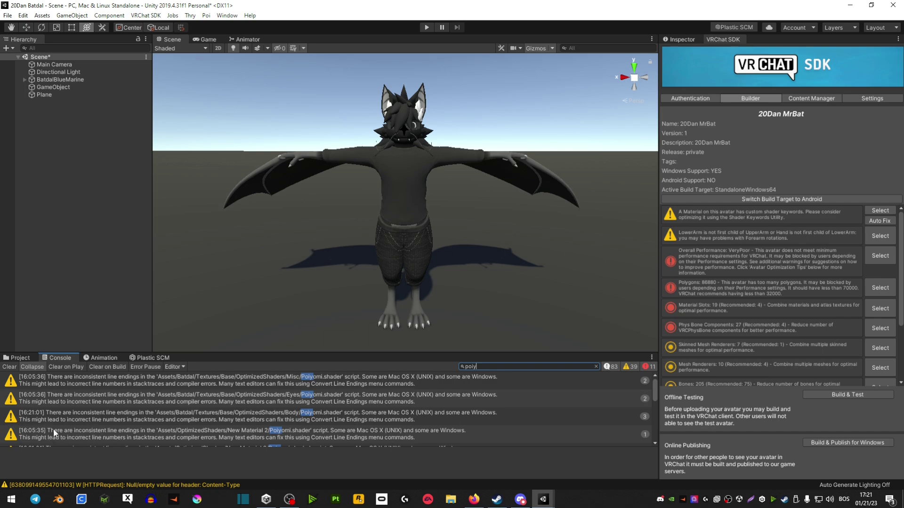
{"action": "scroll", "coordinate": [27, 414], "scroll_direction": "down", "scroll_amount": 3}
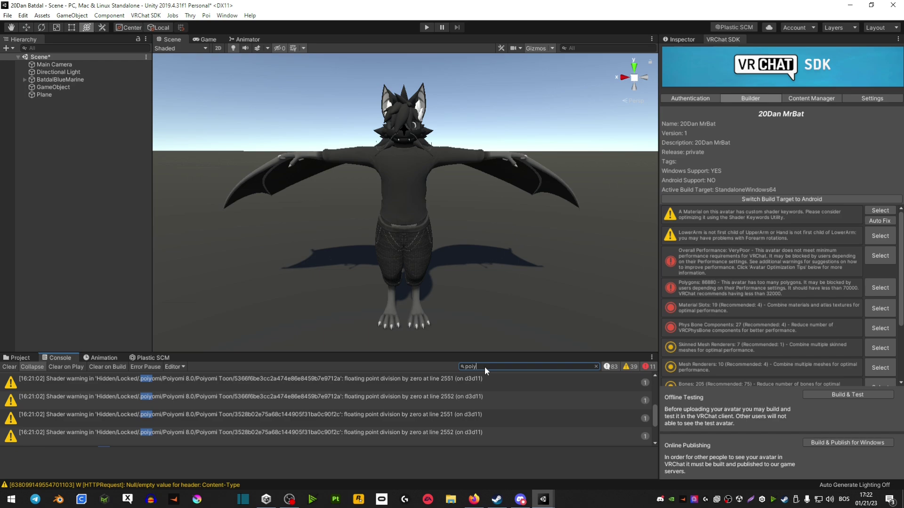
{"action": "left_click", "coordinate": [18, 359]}
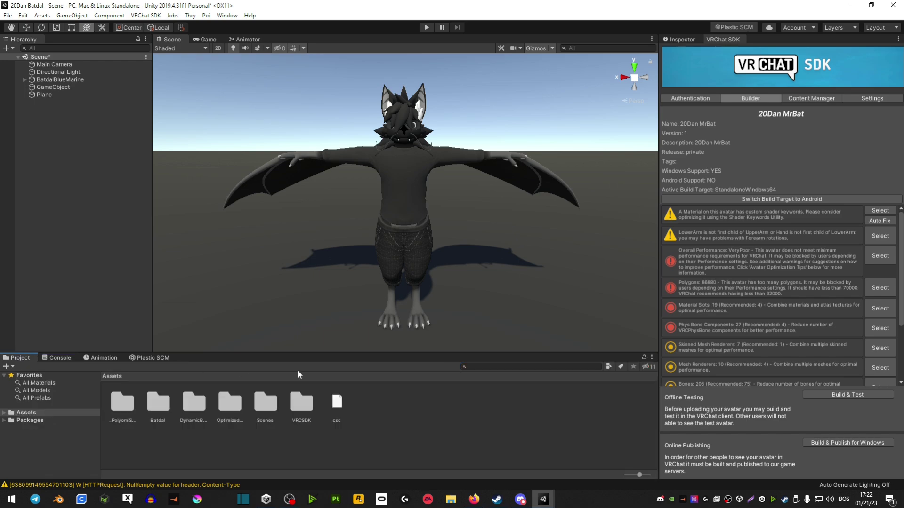
{"action": "type", "text": "poiy"}
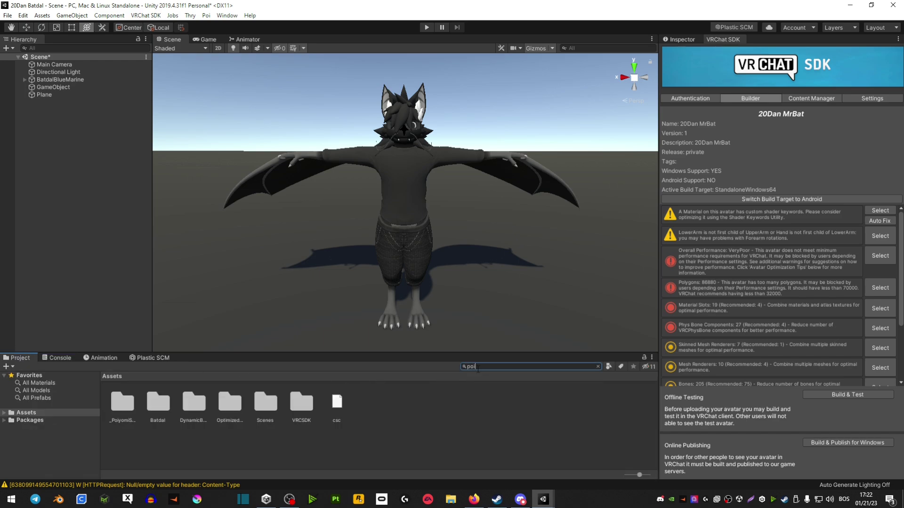
{"action": "left_click", "coordinate": [126, 407]}
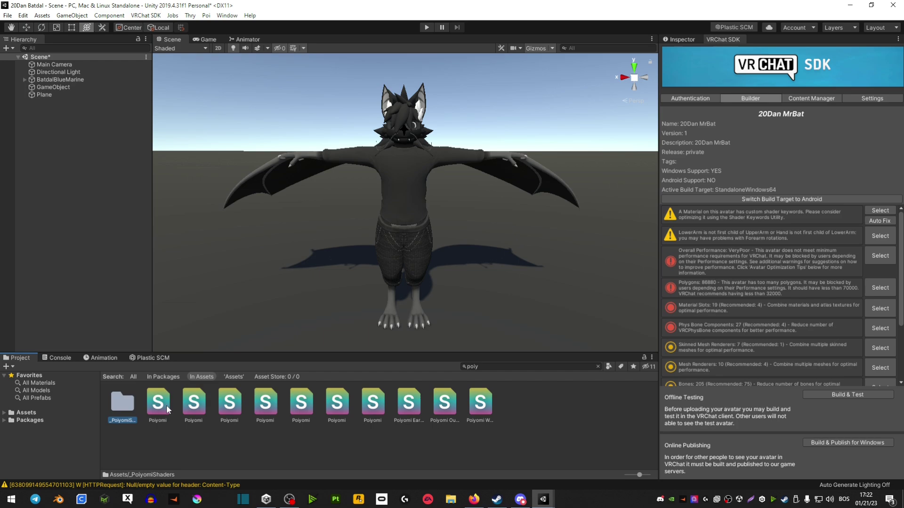
{"action": "double_click", "coordinate": [477, 364]}
{"action": "key", "text": "BackSpace"}
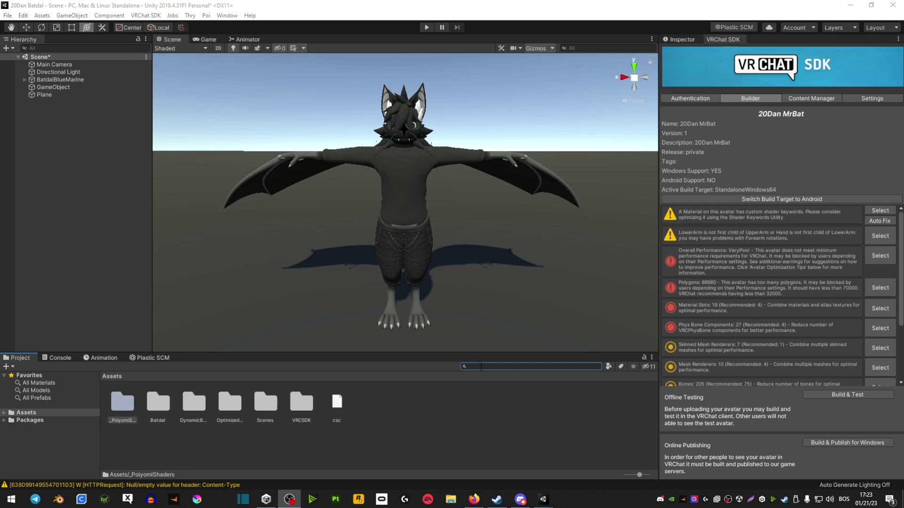
{"action": "left_click", "coordinate": [231, 173]}
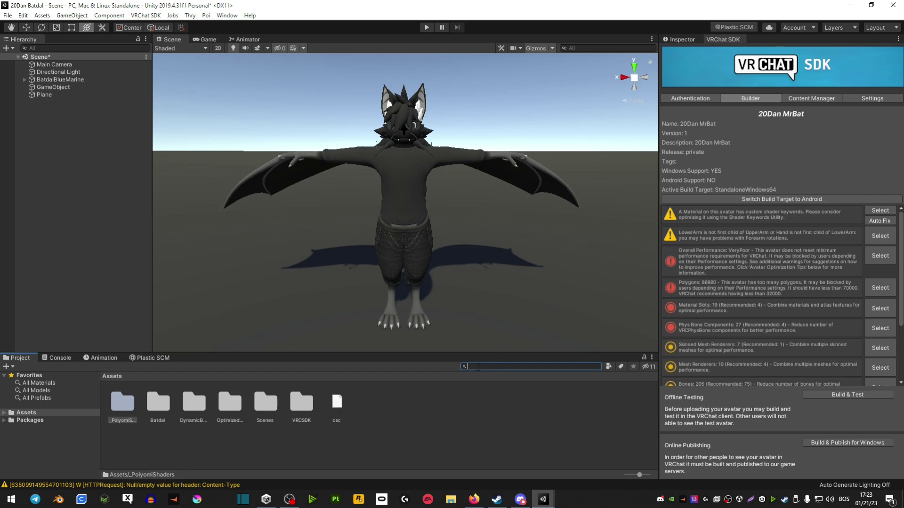
{"action": "type", "text": "dyn"}
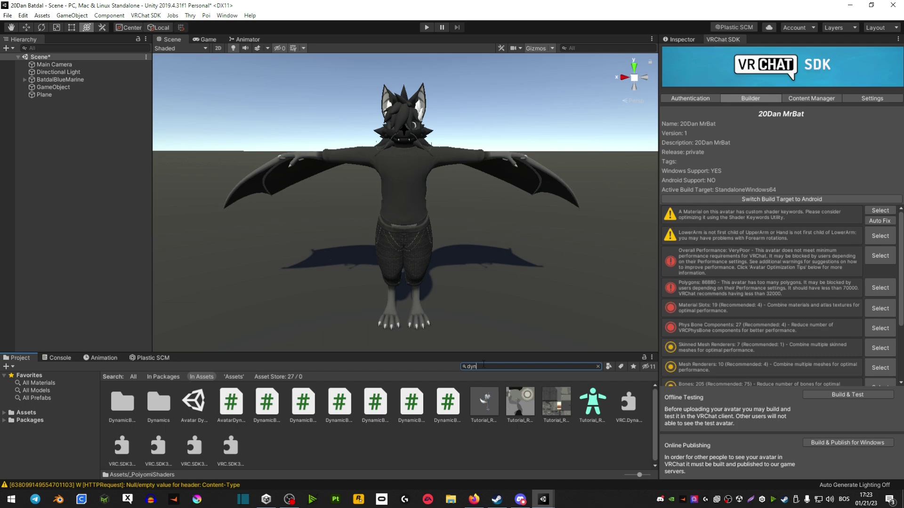
{"action": "left_click", "coordinate": [123, 418]}
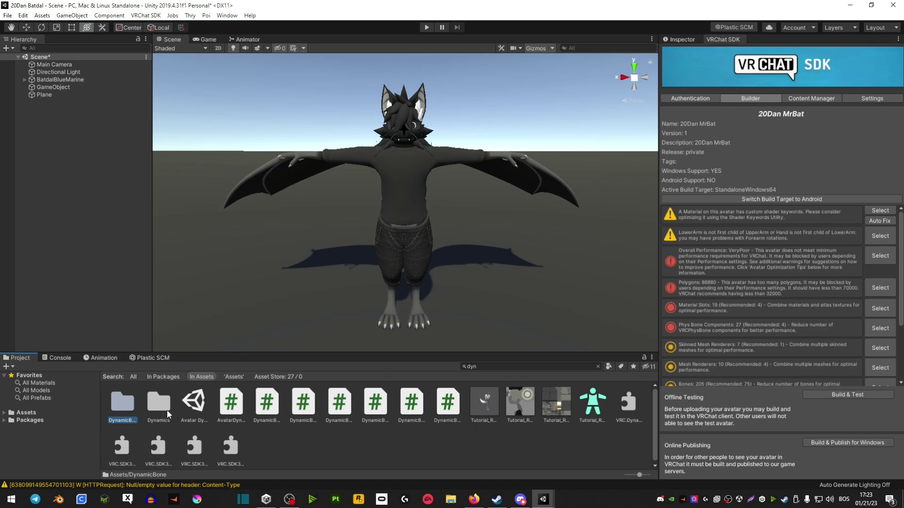
{"action": "left_click", "coordinate": [494, 367]}
{"action": "key", "text": "BackSpace"}
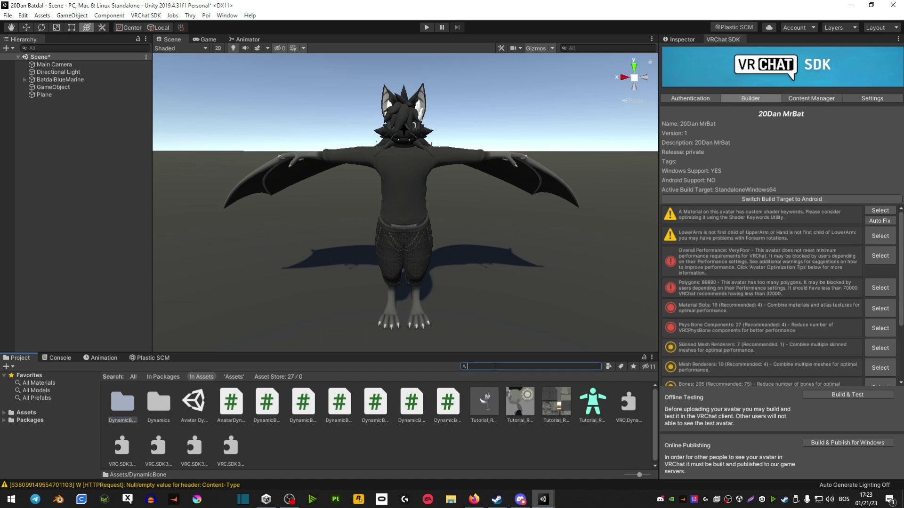
- Select the Body mesh, review its Poiyomi 8.0 Body, Eyes and Misc materials, and collapse Body
{"action": "left_click", "coordinate": [237, 444]}
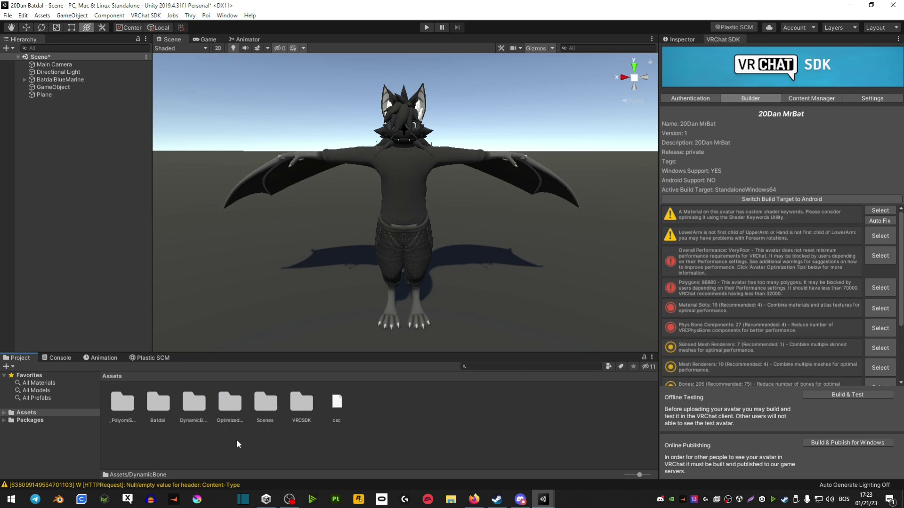
{"action": "left_click", "coordinate": [499, 152]}
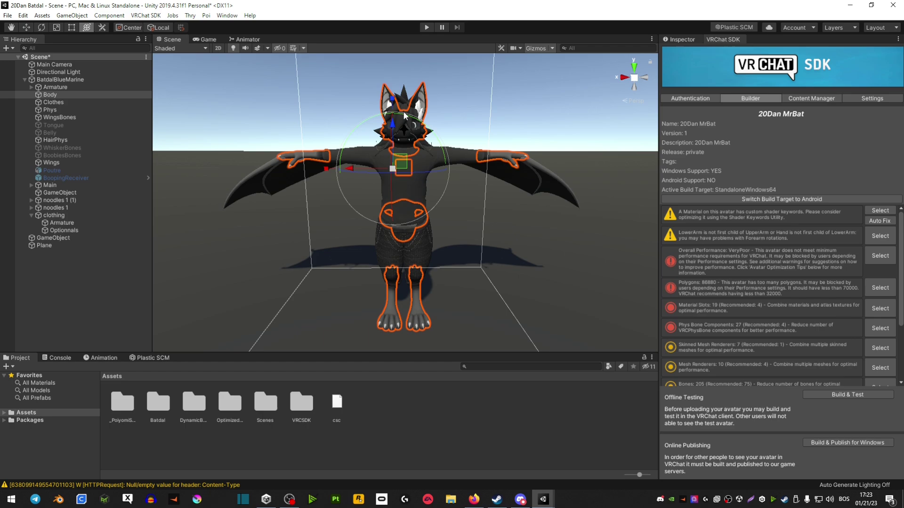
{"action": "scroll", "coordinate": [685, 384], "scroll_direction": "down", "scroll_amount": 3}
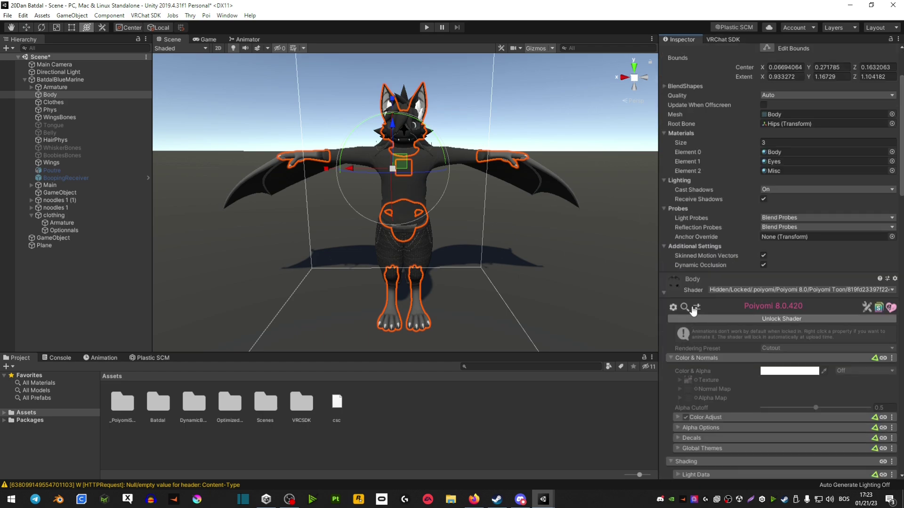
{"action": "scroll", "coordinate": [742, 297], "scroll_direction": "down", "scroll_amount": 12}
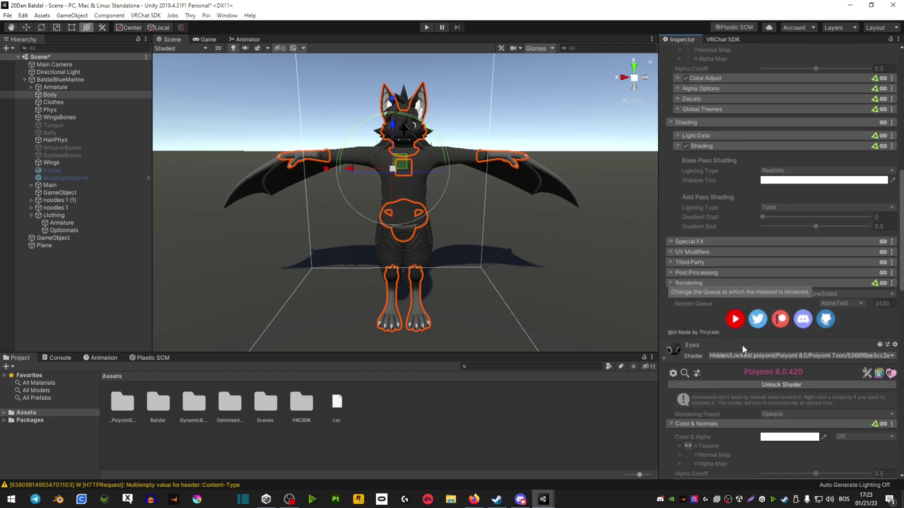
{"action": "scroll", "coordinate": [807, 346], "scroll_direction": "down", "scroll_amount": 8}
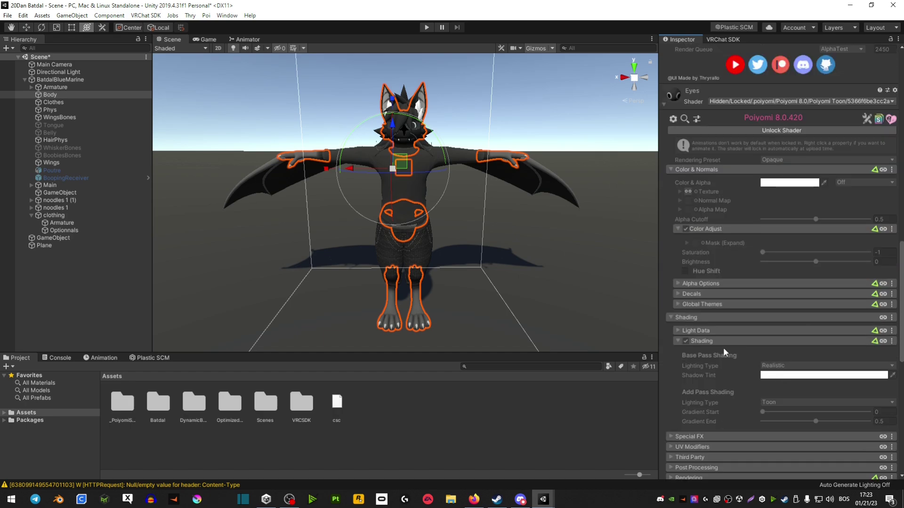
{"action": "scroll", "coordinate": [723, 348], "scroll_direction": "up", "scroll_amount": 8}
{"action": "scroll", "coordinate": [723, 347], "scroll_direction": "up", "scroll_amount": 20}
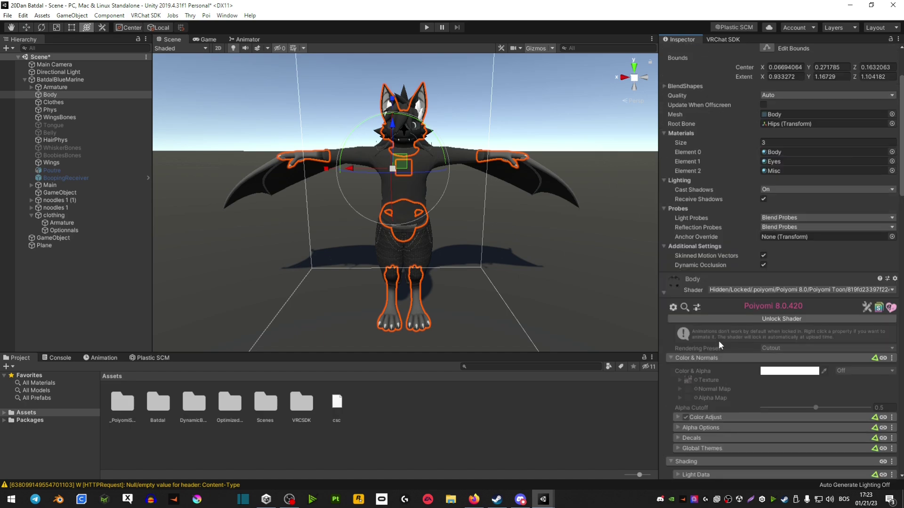
{"action": "left_click", "coordinate": [662, 375]}
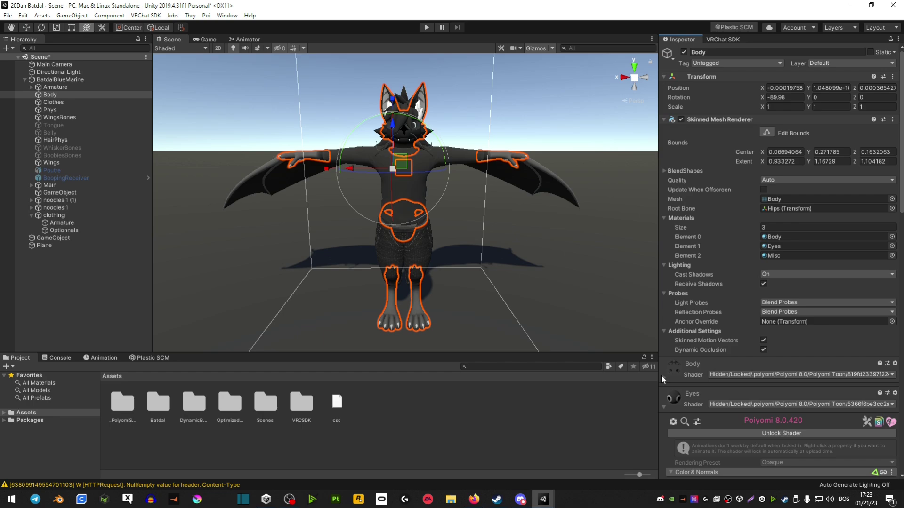
- Orbit the Scene view back around to the Batdal avatar's front
{"action": "left_click", "coordinate": [496, 128]}
{"action": "left_click_drag", "start_coordinate": [495, 128], "coordinate": [298, 128], "text": "alt"}
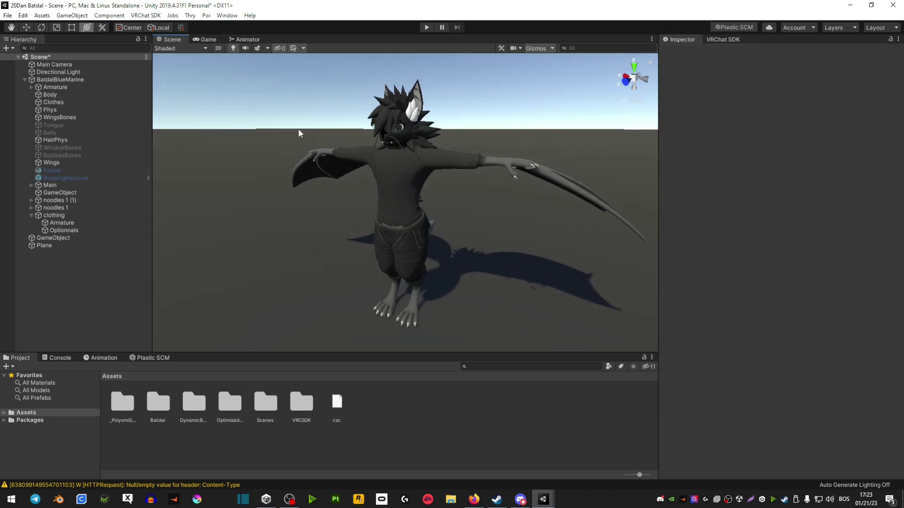
{"action": "left_click_drag", "start_coordinate": [360, 312], "coordinate": [484, 297], "text": "alt"}
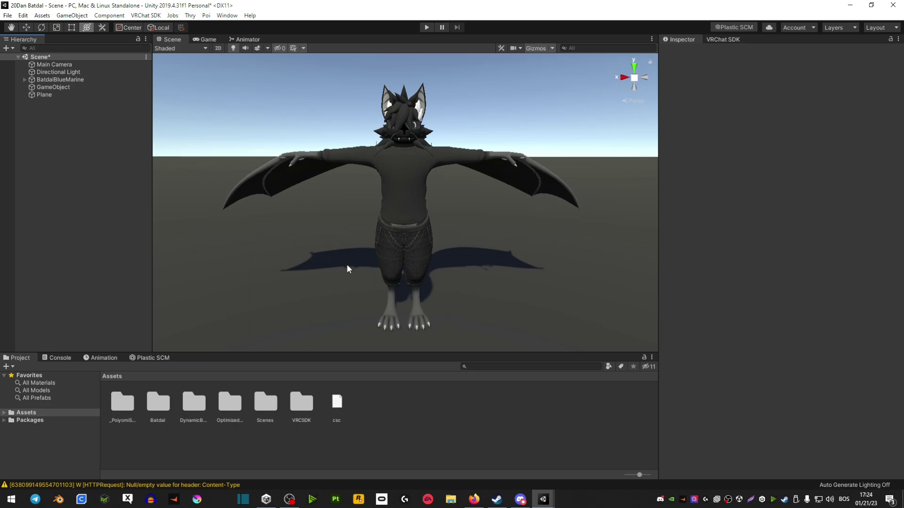
{"action": "left_click", "coordinate": [476, 368]}
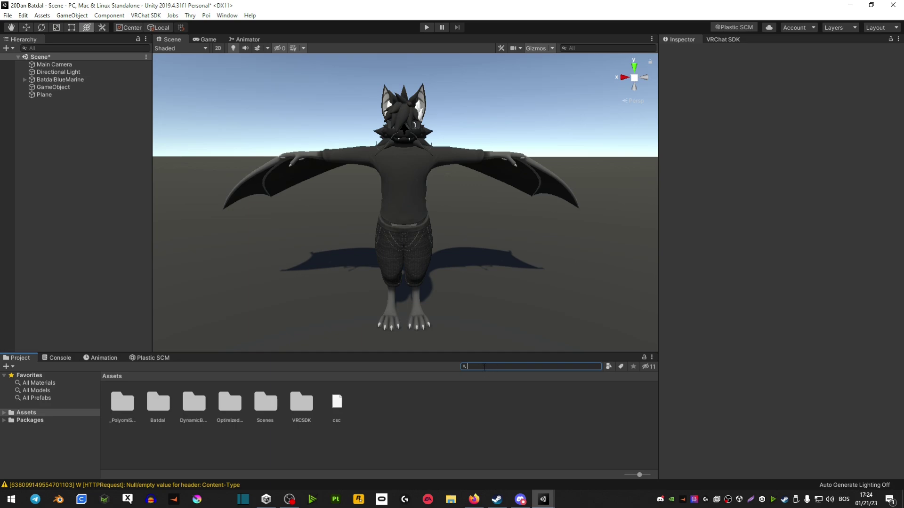
{"action": "left_click_drag", "start_coordinate": [523, 121], "coordinate": [526, 119], "text": "alt"}
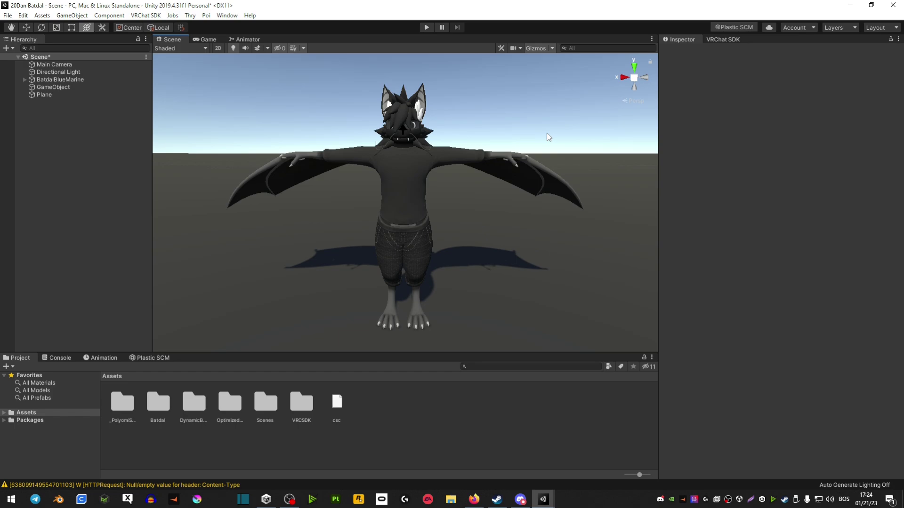
- Review BatdalBlueMarine's VRC Avatar Descriptor playable layers, expressions and colliders, then deselect it
{"action": "left_click", "coordinate": [70, 79]}
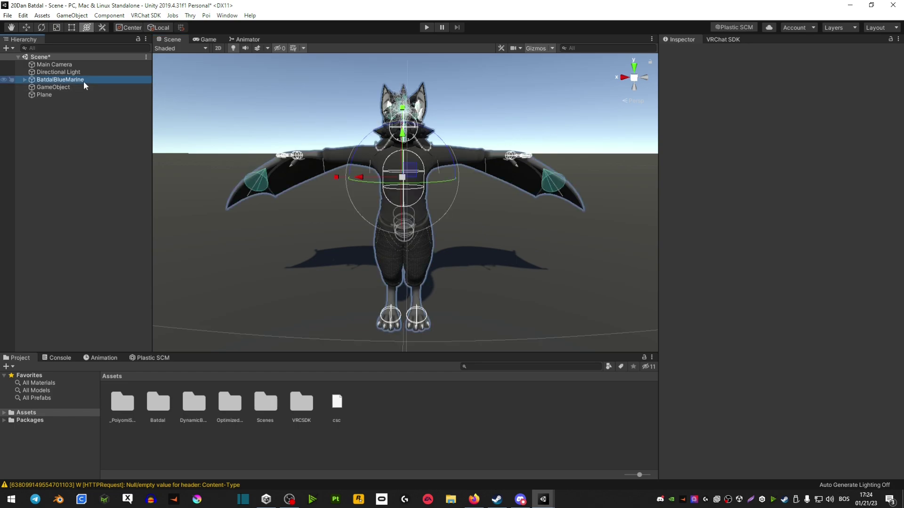
{"action": "scroll", "coordinate": [800, 327], "scroll_direction": "down", "scroll_amount": 9}
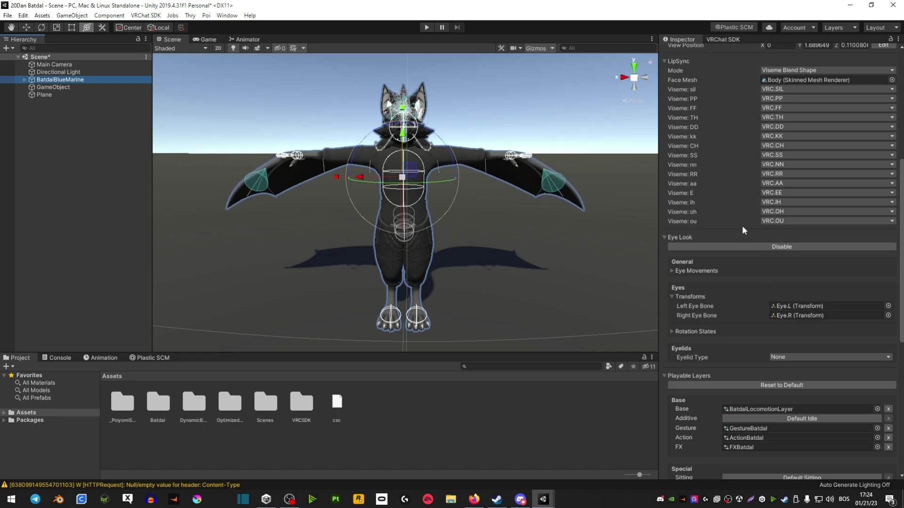
{"action": "scroll", "coordinate": [724, 203], "scroll_direction": "up", "scroll_amount": 3}
{"action": "scroll", "coordinate": [773, 267], "scroll_direction": "down", "scroll_amount": 9}
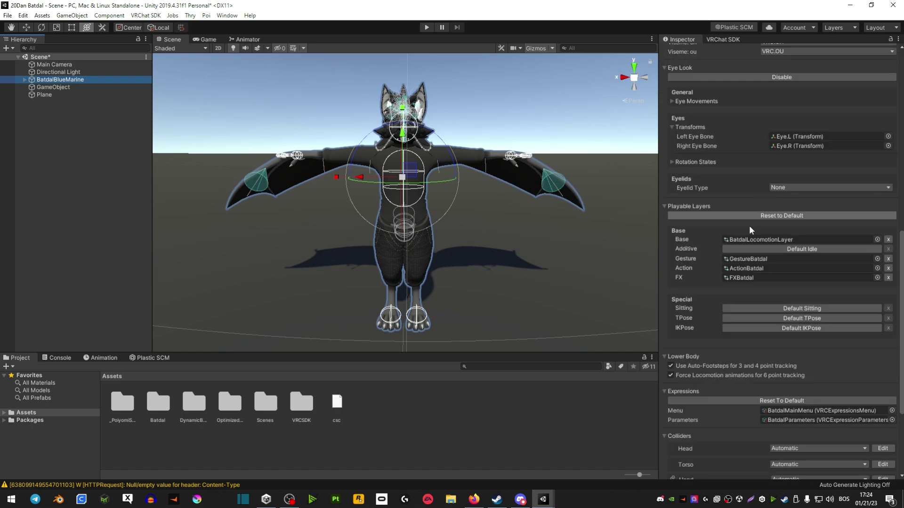
{"action": "scroll", "coordinate": [718, 311], "scroll_direction": "down", "scroll_amount": 3}
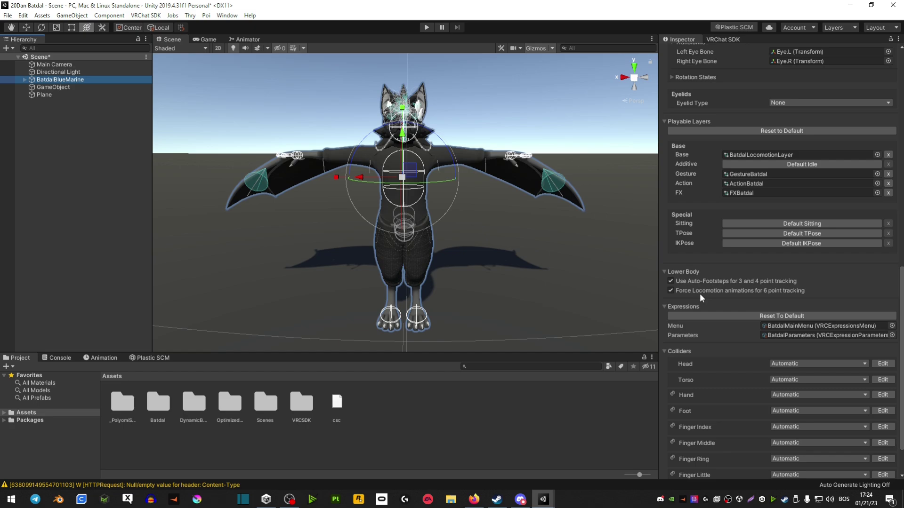
{"action": "scroll", "coordinate": [753, 367], "scroll_direction": "down", "scroll_amount": 3}
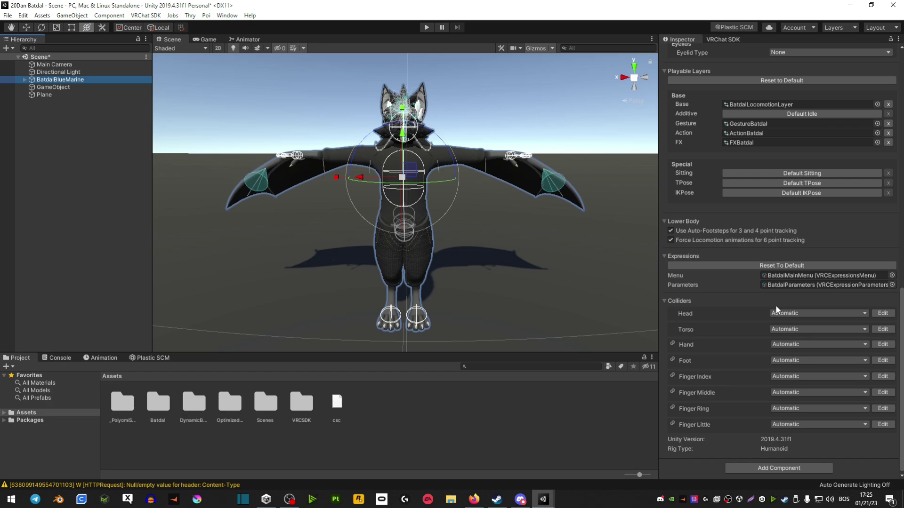
{"action": "scroll", "coordinate": [775, 305], "scroll_direction": "up", "scroll_amount": 3}
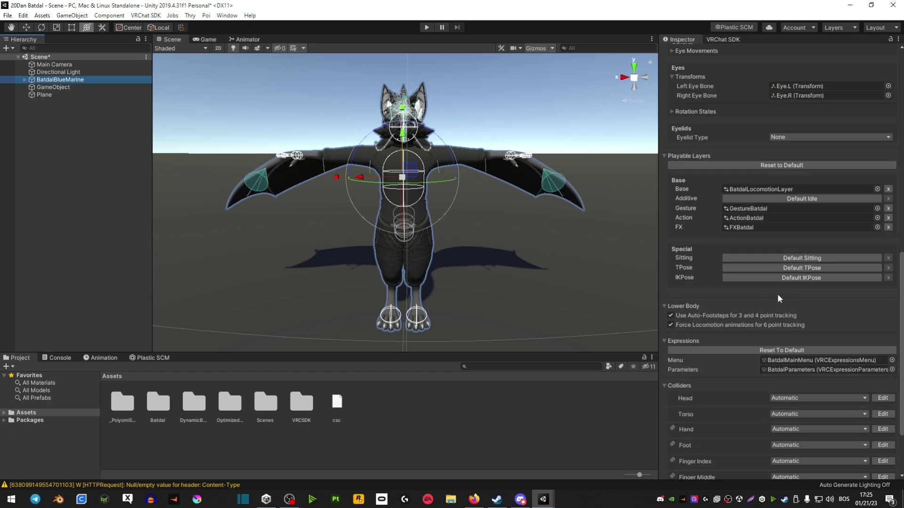
{"action": "scroll", "coordinate": [779, 302], "scroll_direction": "down", "scroll_amount": 3}
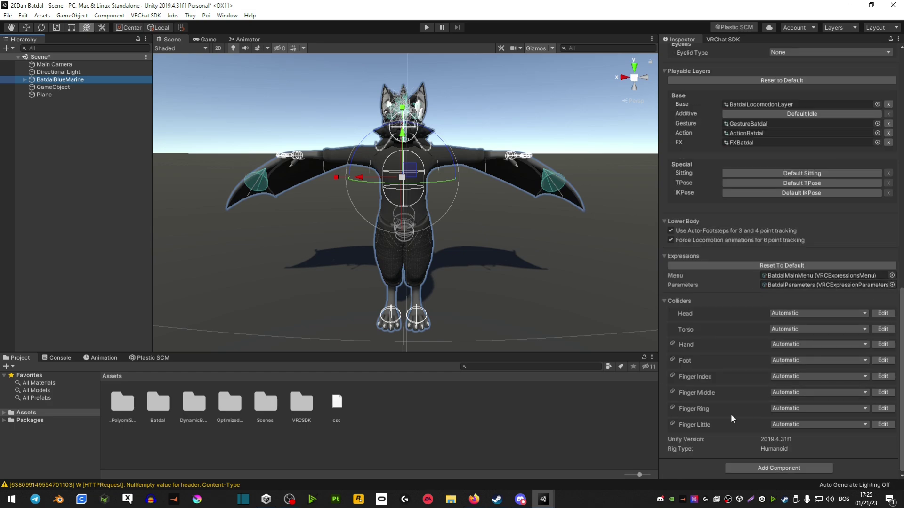
{"action": "scroll", "coordinate": [814, 306], "scroll_direction": "up", "scroll_amount": 6}
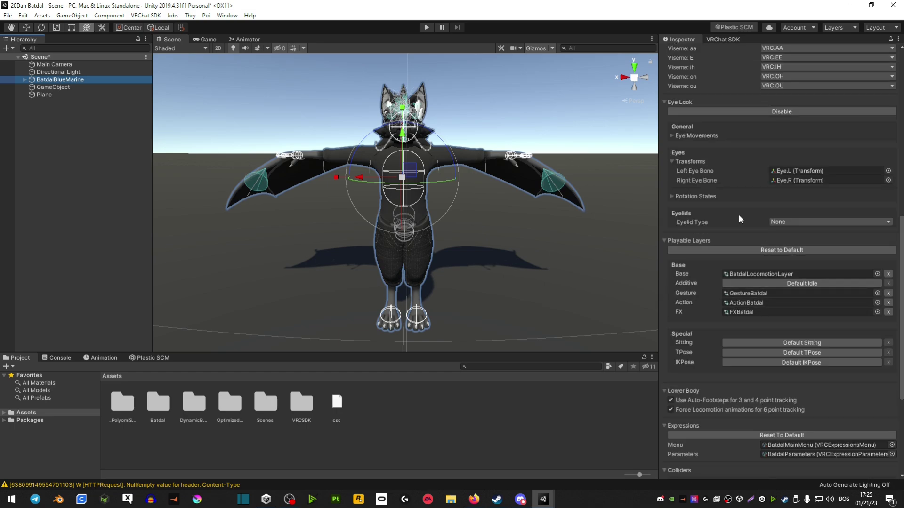
{"action": "scroll", "coordinate": [706, 200], "scroll_direction": "up", "scroll_amount": 3}
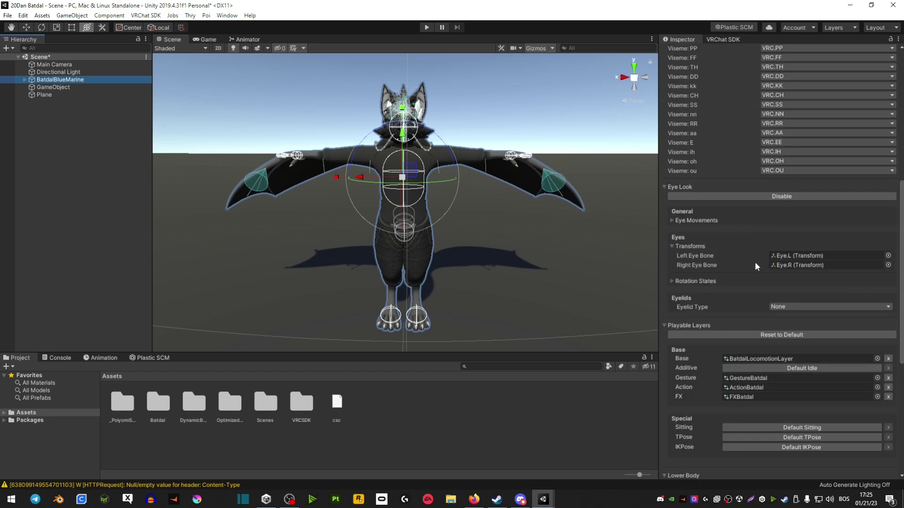
{"action": "left_click", "coordinate": [556, 104]}
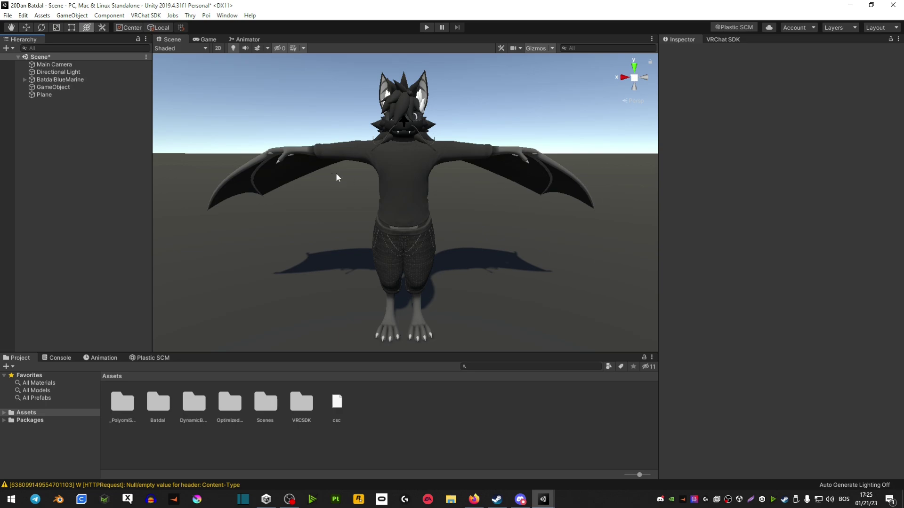
- Expand the Armature's leg bones under Hips and inspect Thigh.R's transform, rotation X 178.719
{"action": "left_click", "coordinate": [306, 150]}
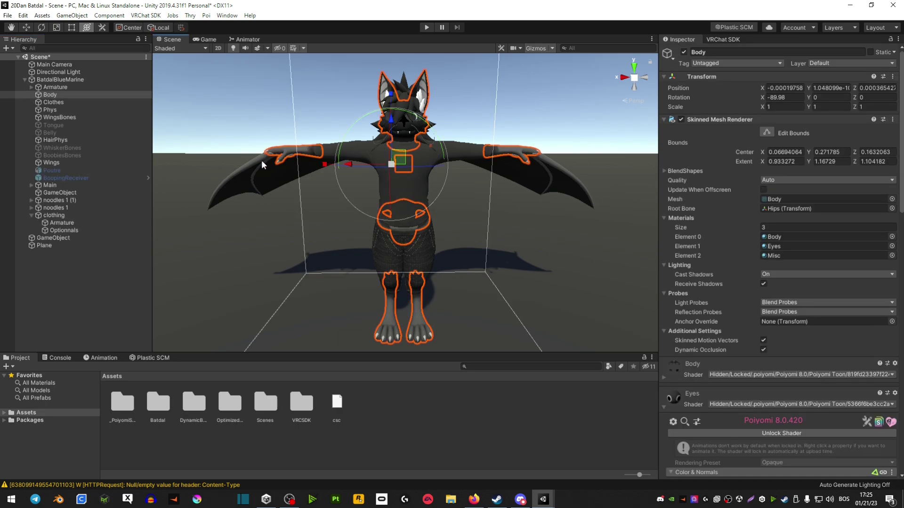
{"action": "left_click", "coordinate": [319, 125]}
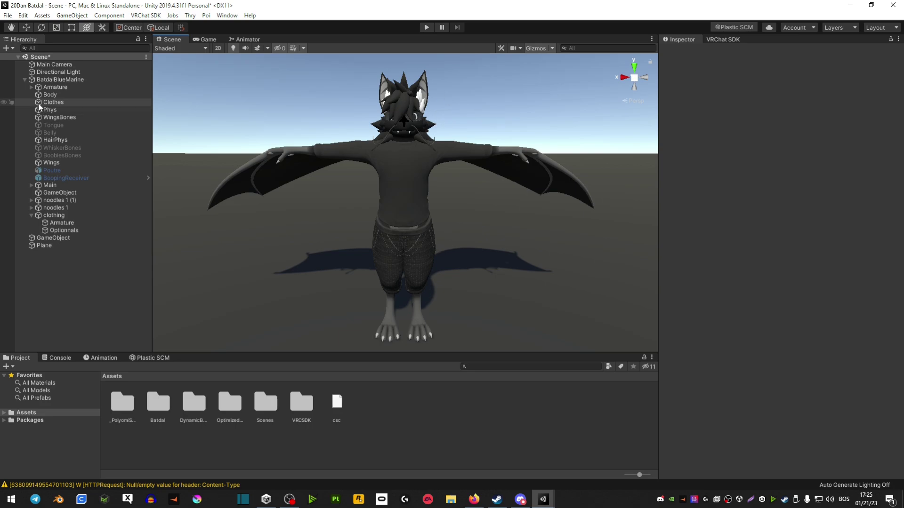
{"action": "left_click", "coordinate": [31, 87]}
{"action": "left_click", "coordinate": [44, 139]}
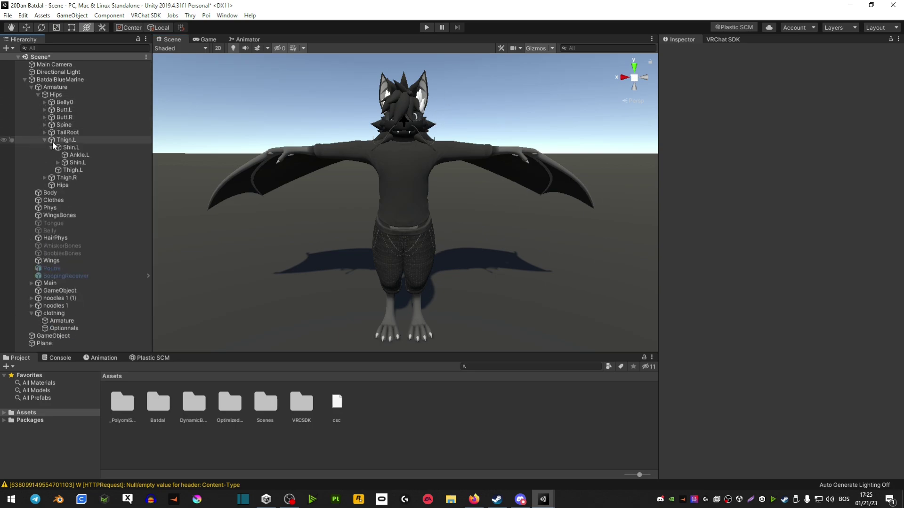
{"action": "left_click", "coordinate": [45, 140]}
{"action": "left_click", "coordinate": [66, 149]}
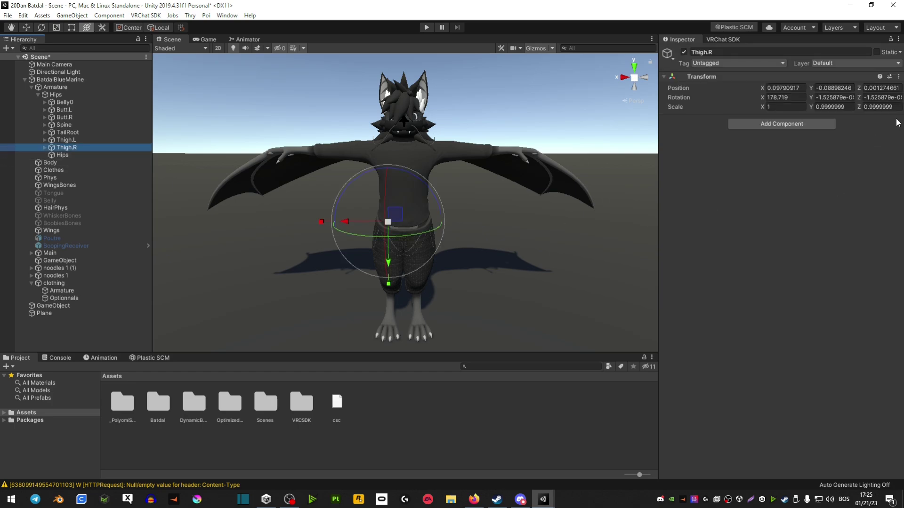
- Show the Console and read the full VRC.Dynamics.dll assembly load error
{"action": "left_click", "coordinate": [25, 80]}
{"action": "left_click", "coordinate": [56, 358]}
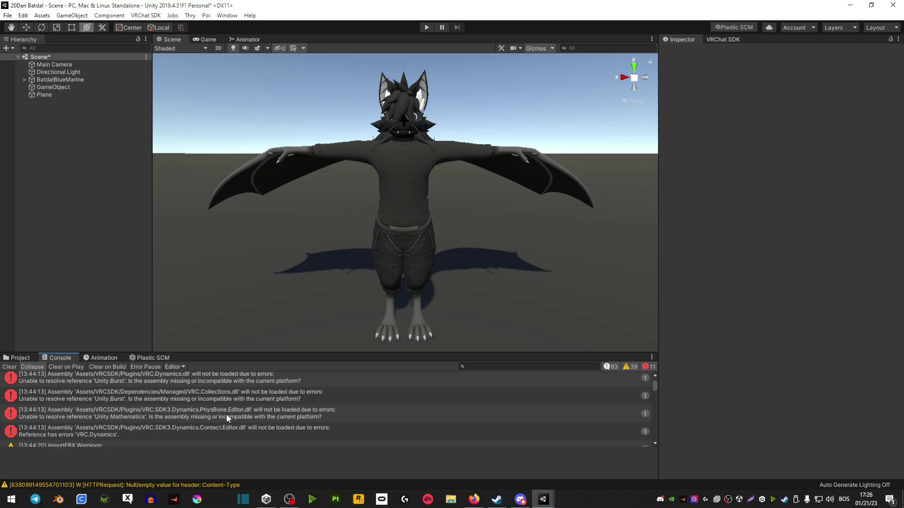
{"action": "scroll", "coordinate": [225, 414], "scroll_direction": "up", "scroll_amount": 3}
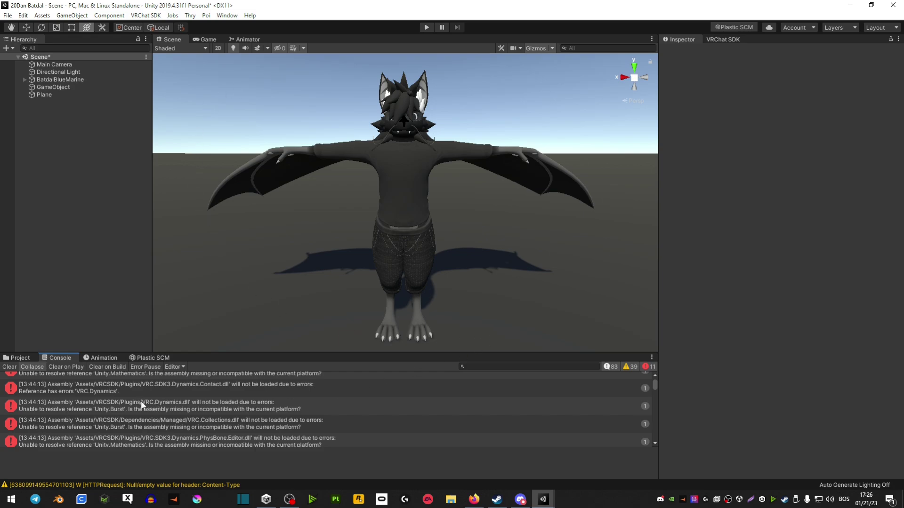
{"action": "left_click", "coordinate": [49, 404]}
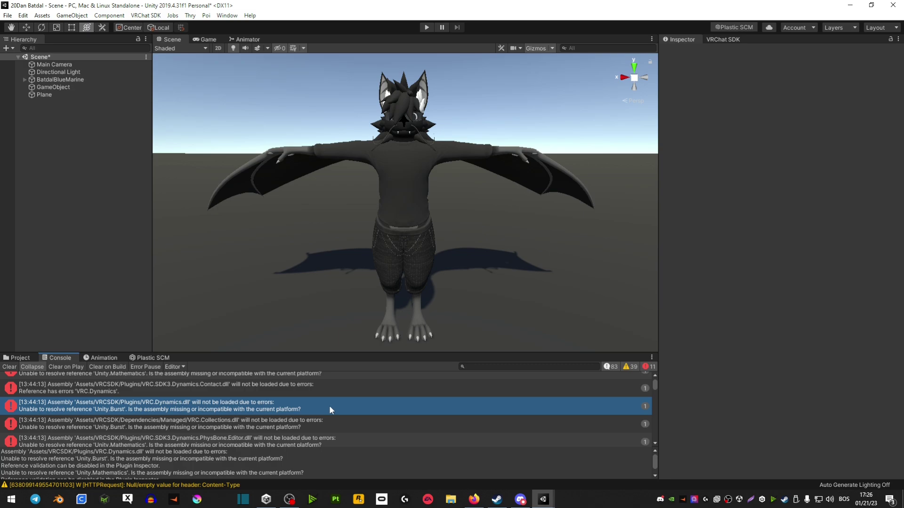
- Return the Project panel to the Assets root folder
{"action": "left_click", "coordinate": [19, 358]}
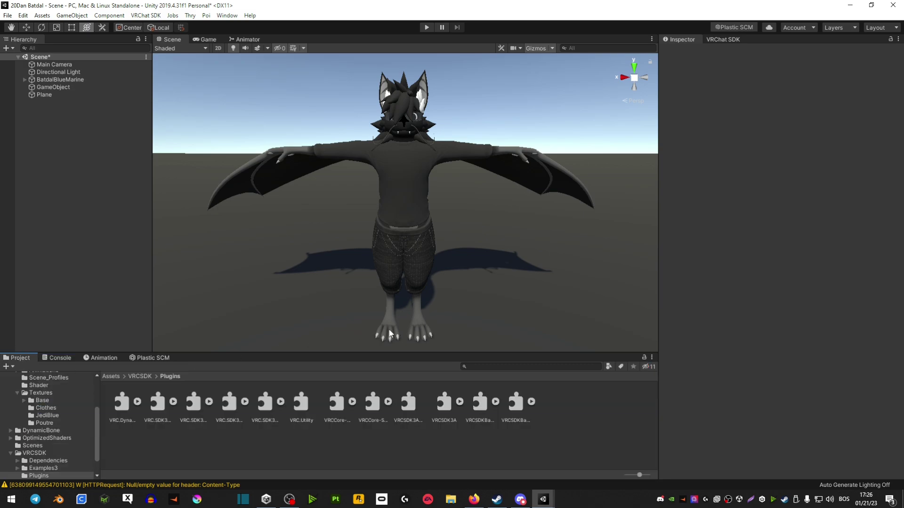
{"action": "left_click", "coordinate": [111, 376]}
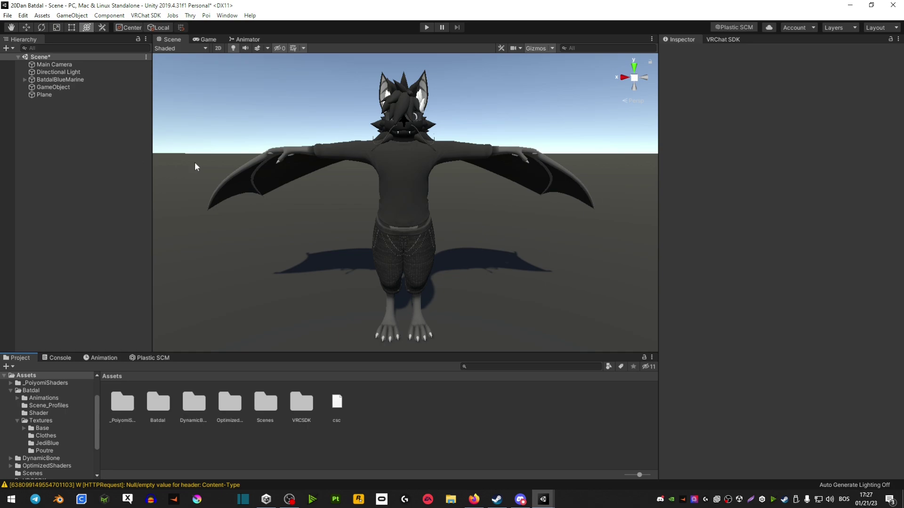
{"action": "left_click", "coordinate": [49, 80]}
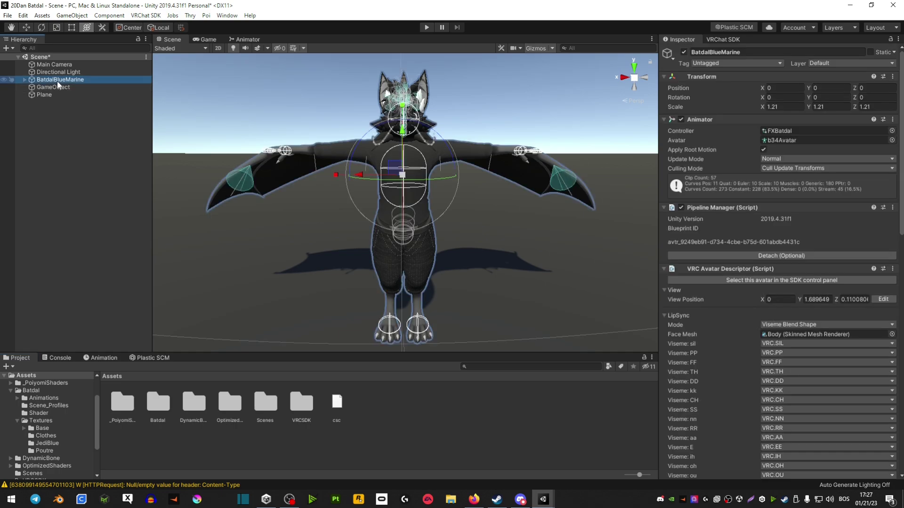
{"action": "left_click", "coordinate": [42, 16]}
{"action": "mouse_move", "coordinate": [63, 130]}
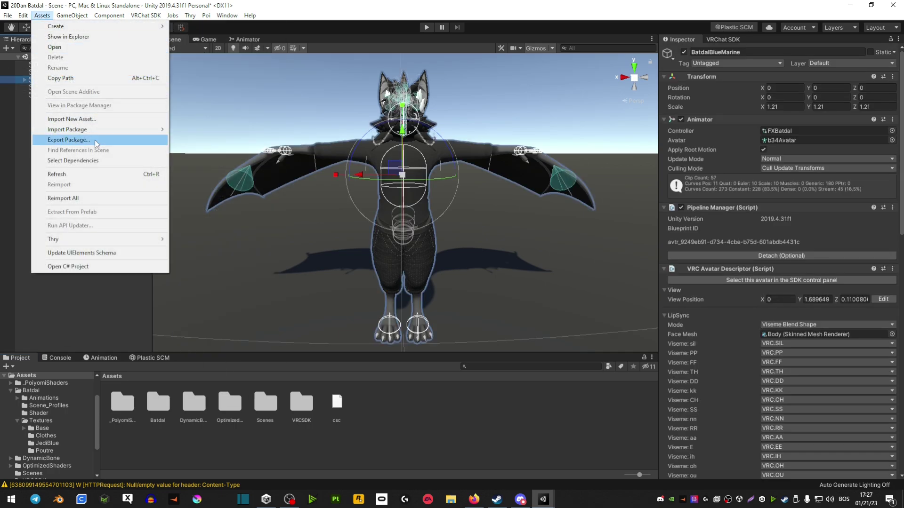
{"action": "left_click", "coordinate": [64, 294]}
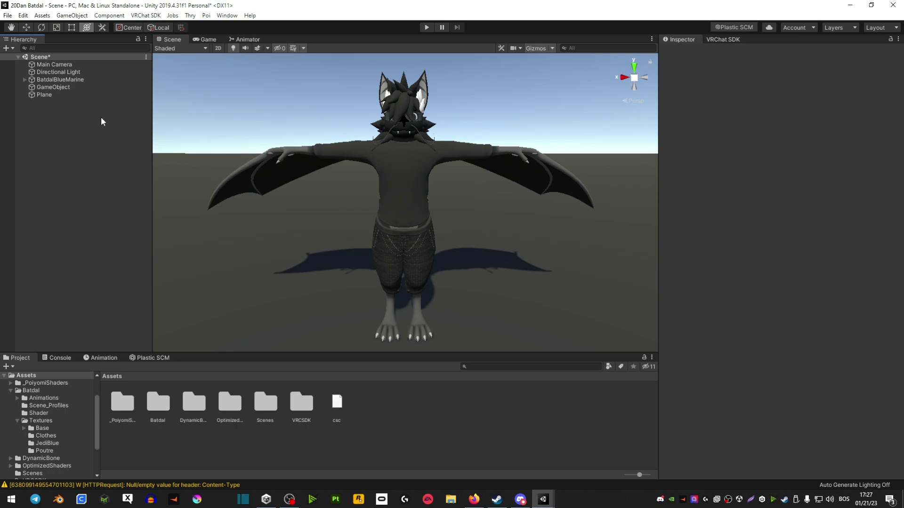
- Check BatdalBlueMarine's available animator controllers, keeping FXBatdal on the Animator
{"action": "left_click", "coordinate": [69, 79]}
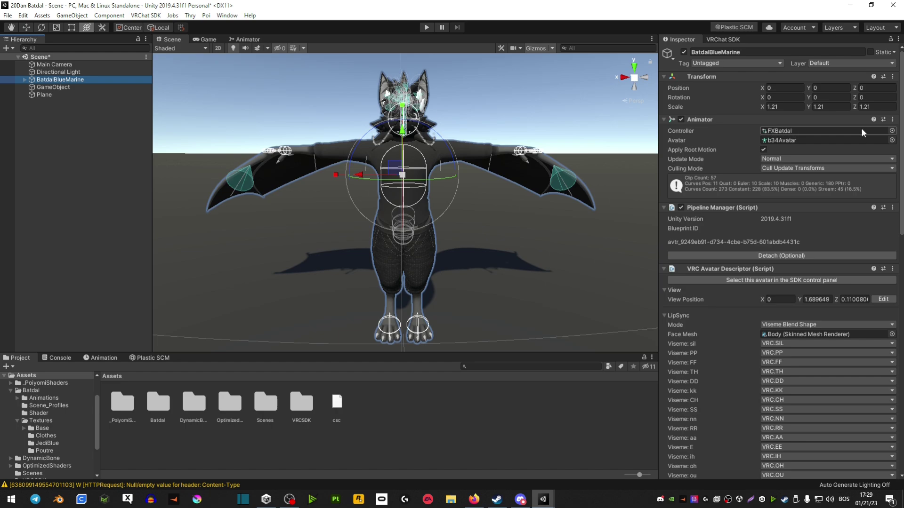
{"action": "left_click", "coordinate": [891, 130]}
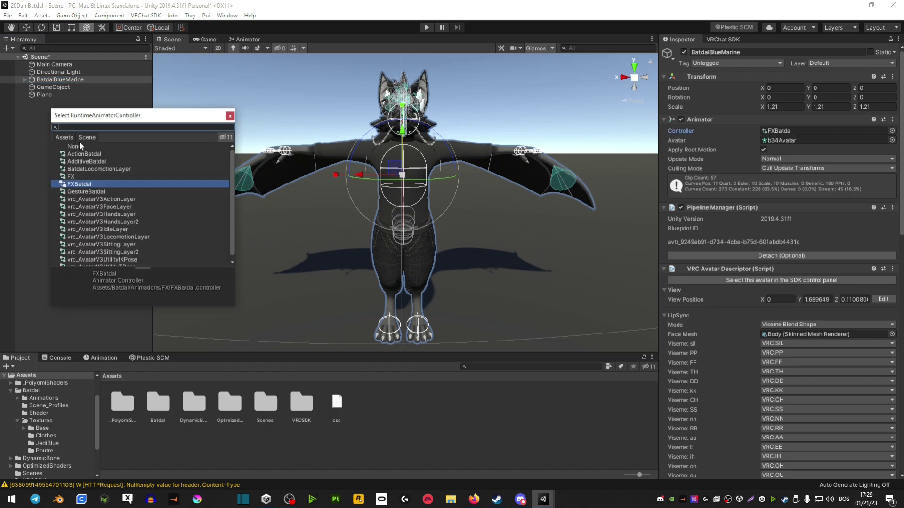
{"action": "left_click", "coordinate": [230, 115]}
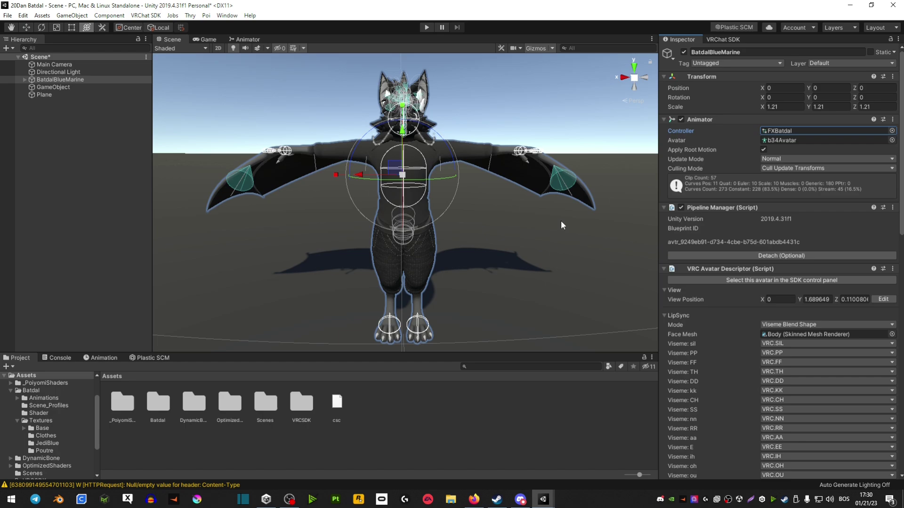
- Reselect BatdalBlueMarine to check the Pipeline Manager's Detach (Optional) button, then deselect it
{"action": "left_click", "coordinate": [506, 124]}
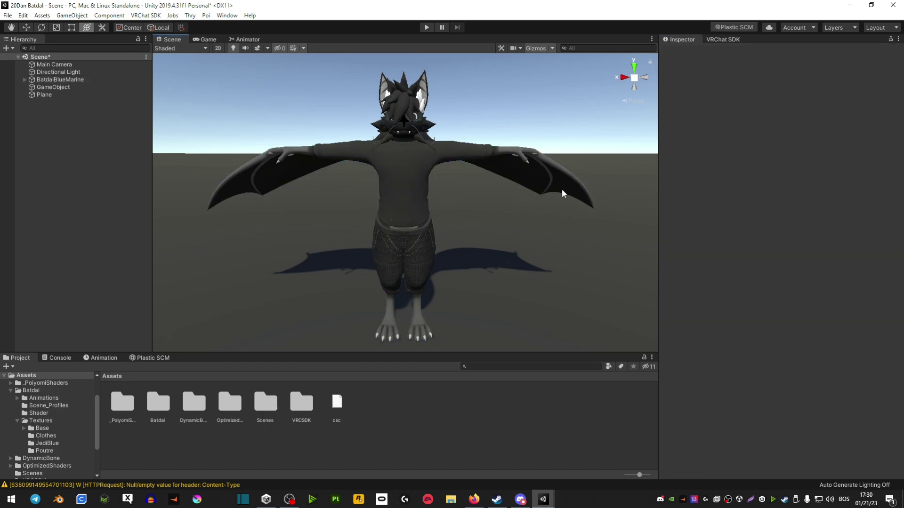
{"action": "left_click", "coordinate": [59, 79]}
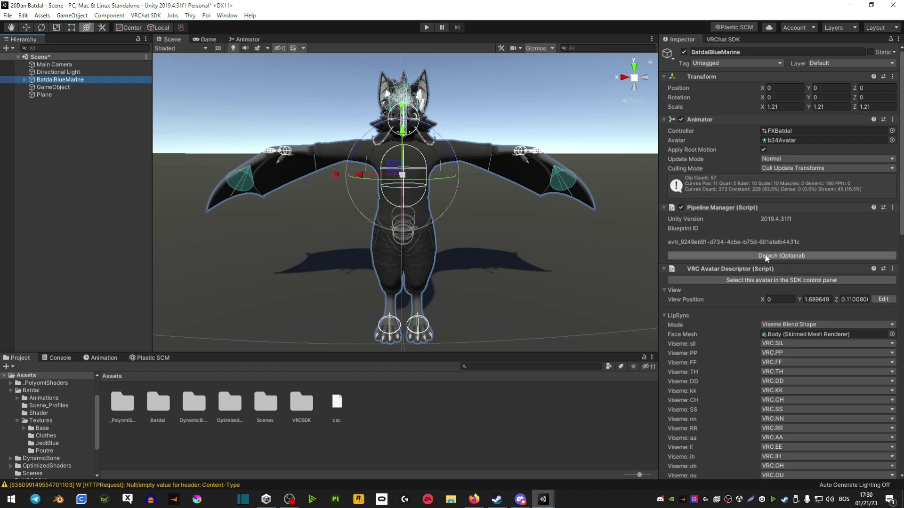
{"action": "left_click", "coordinate": [559, 133]}
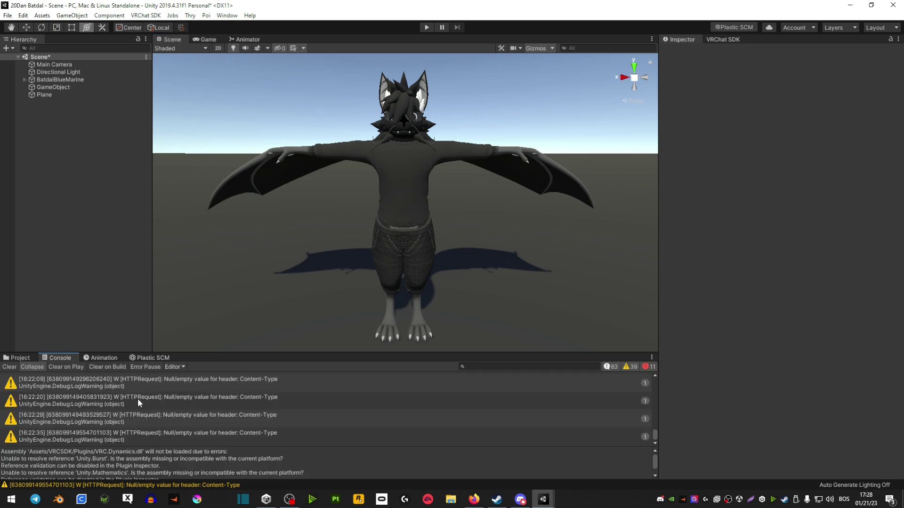
- Scroll the Console up to the older failed asset bundle upload errors
{"action": "scroll", "coordinate": [125, 433], "scroll_direction": "up", "scroll_amount": 5}
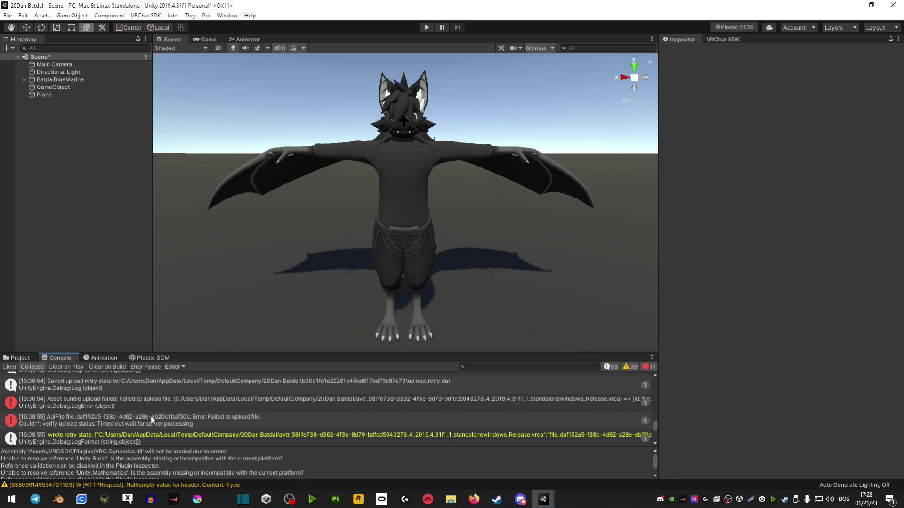
- Return the bottom panel to the Project view listing Assets folders like _PoiyomiShaders, Batdal and VRCSDK
{"action": "left_click", "coordinate": [19, 357]}
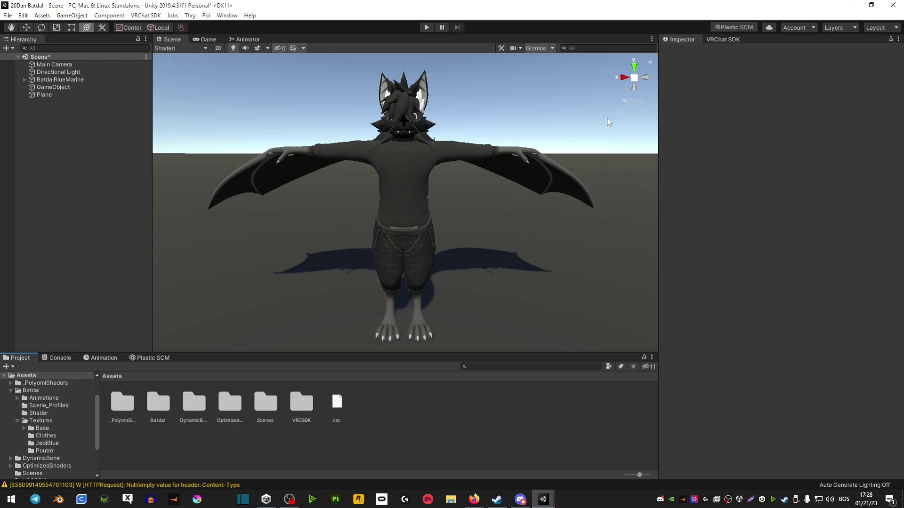